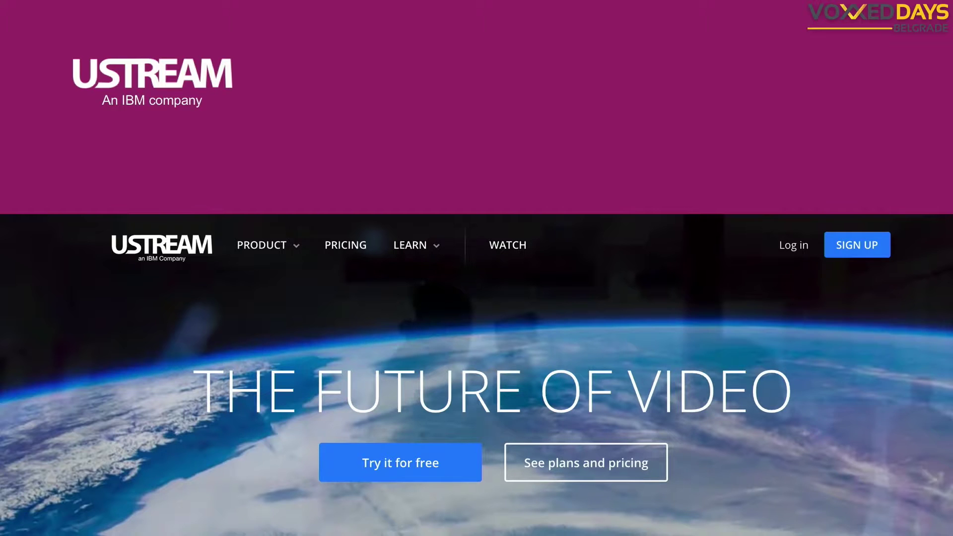
key(Right)
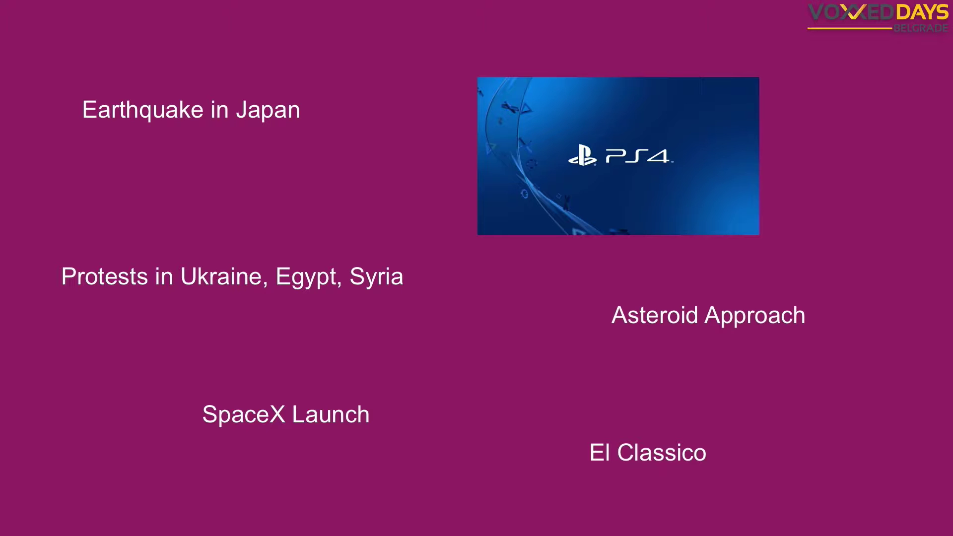
key(Right)
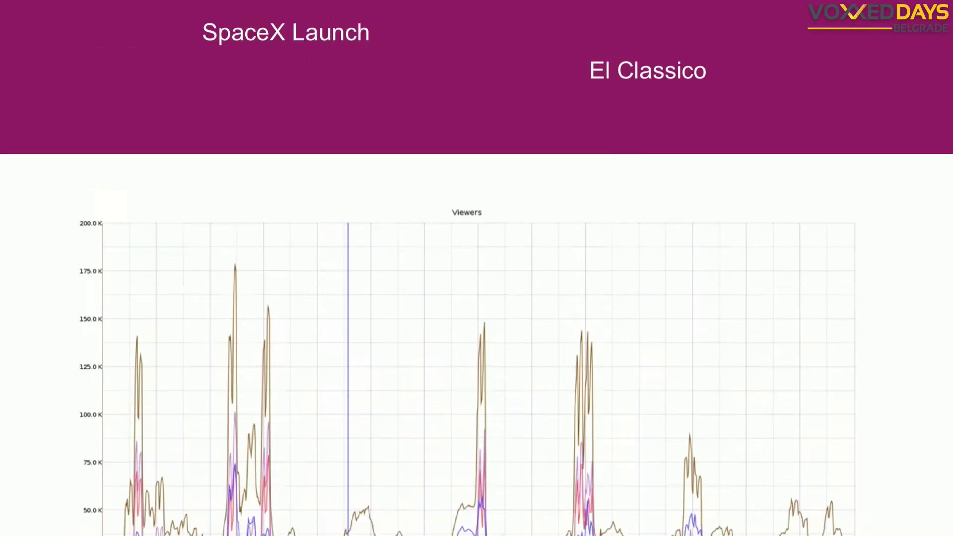
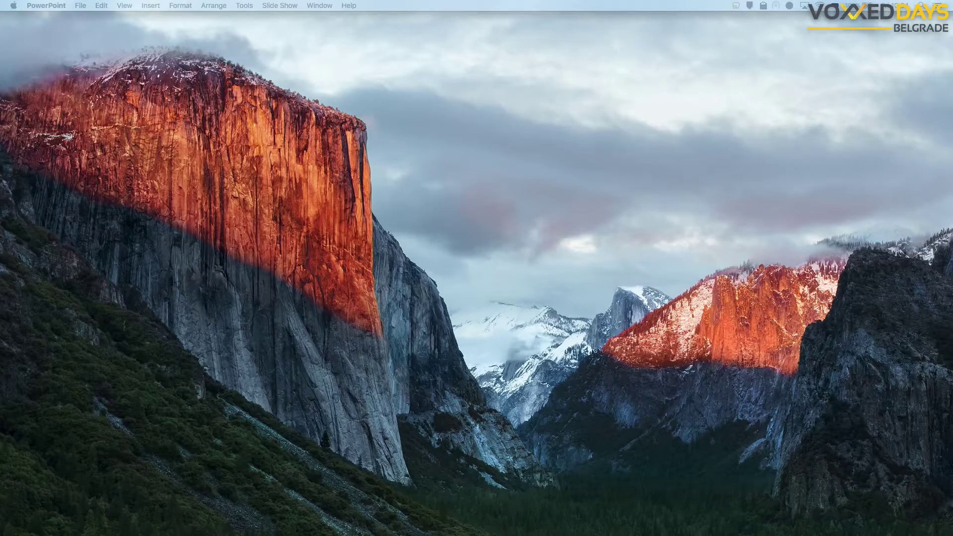
key(super+Tab)
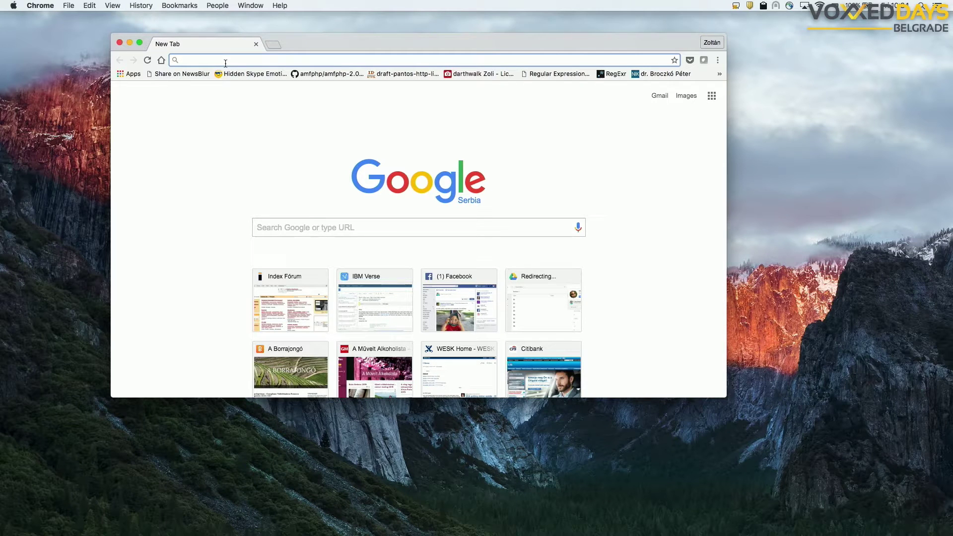
text(b)
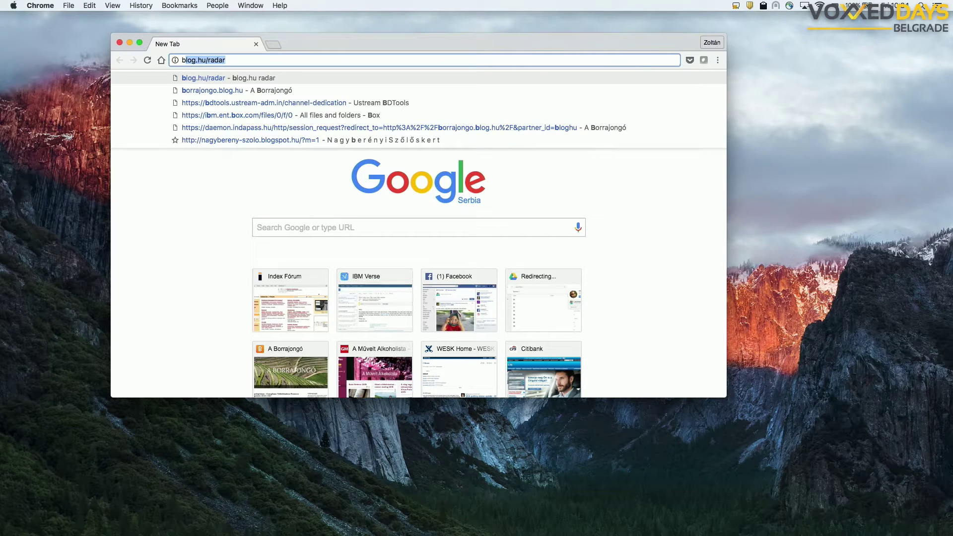
text(d)
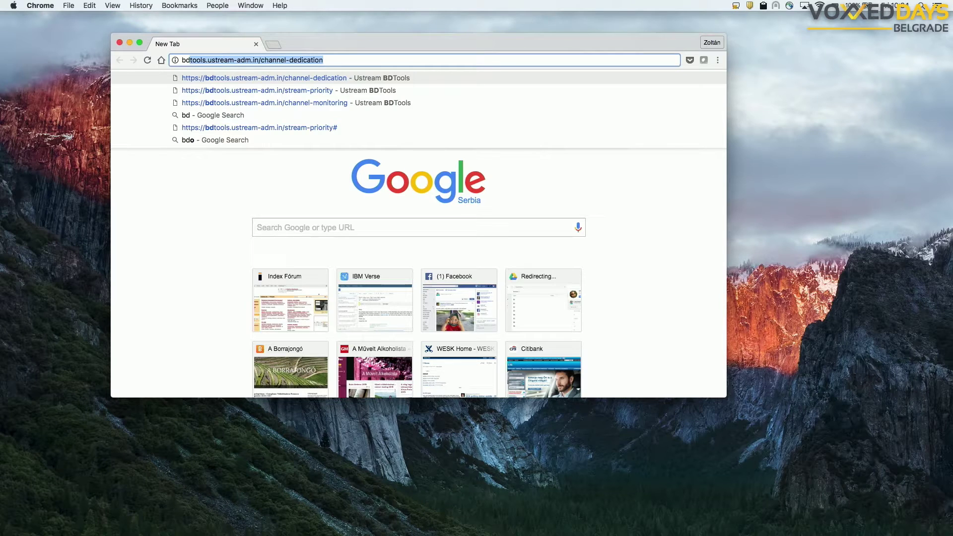
key(Down)
key(Down)
key(Down)
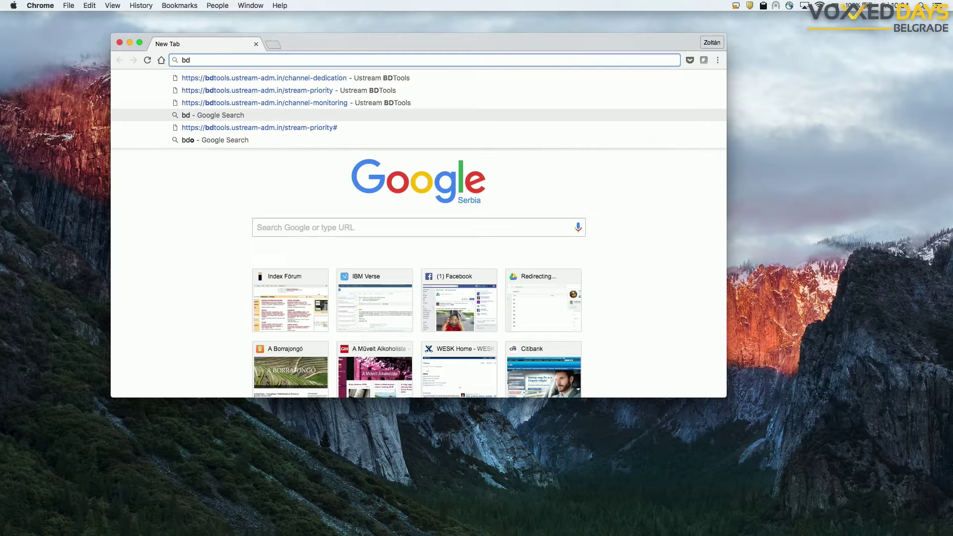
key(Up)
key(Return)
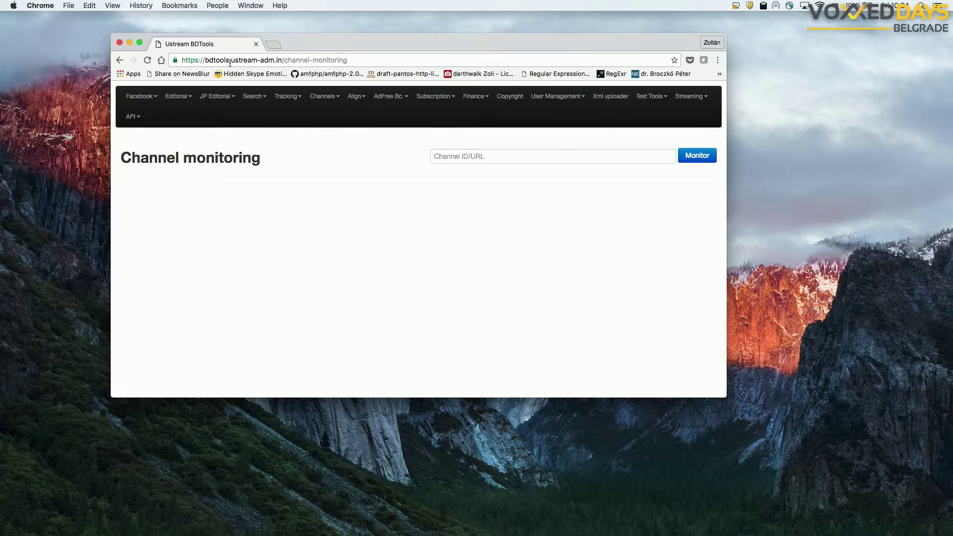
click(513, 156)
text(1524)
key(Return)
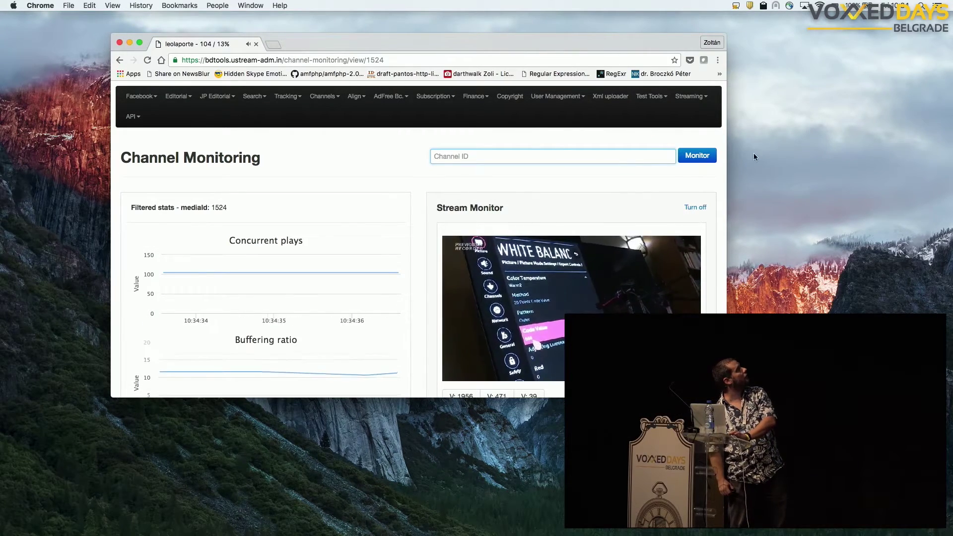
click(695, 208)
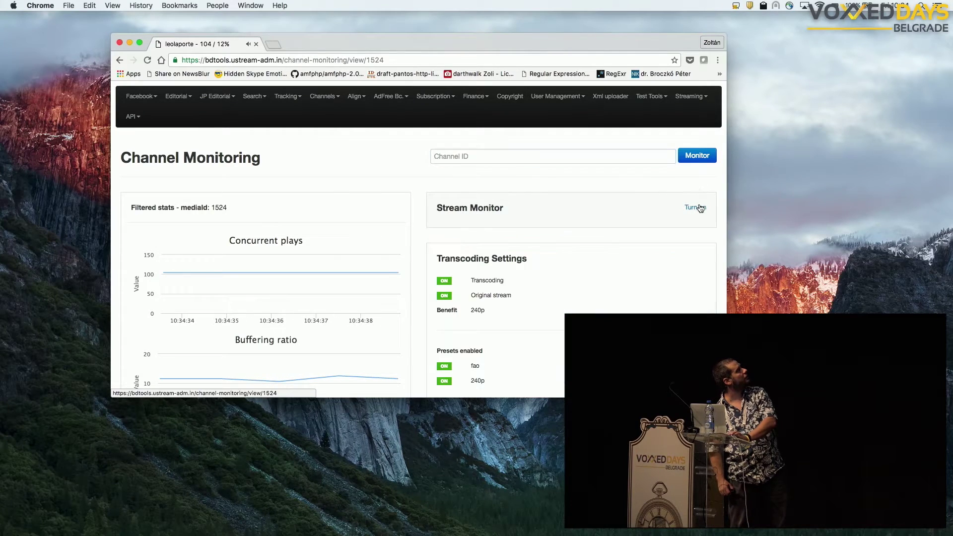
scroll(357, 221, down, 2)
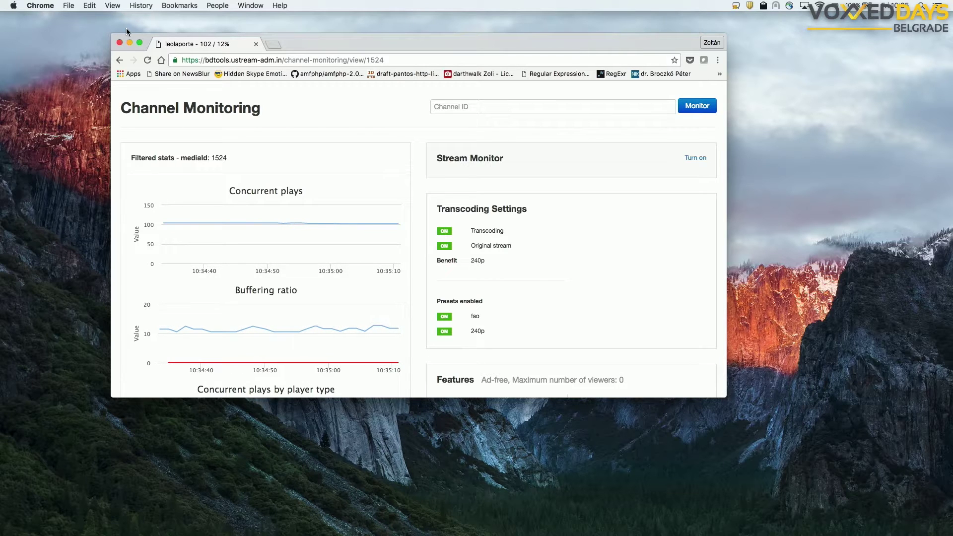
click(255, 43)
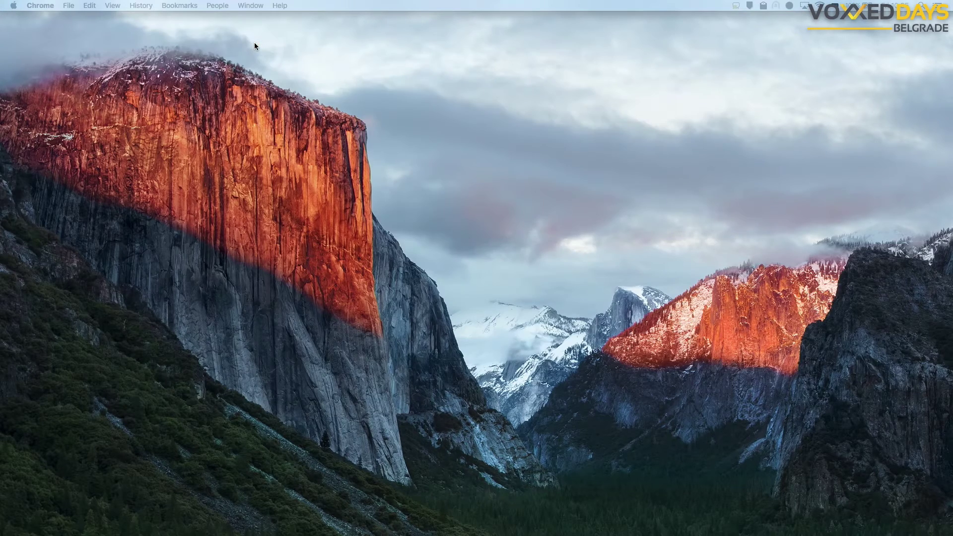